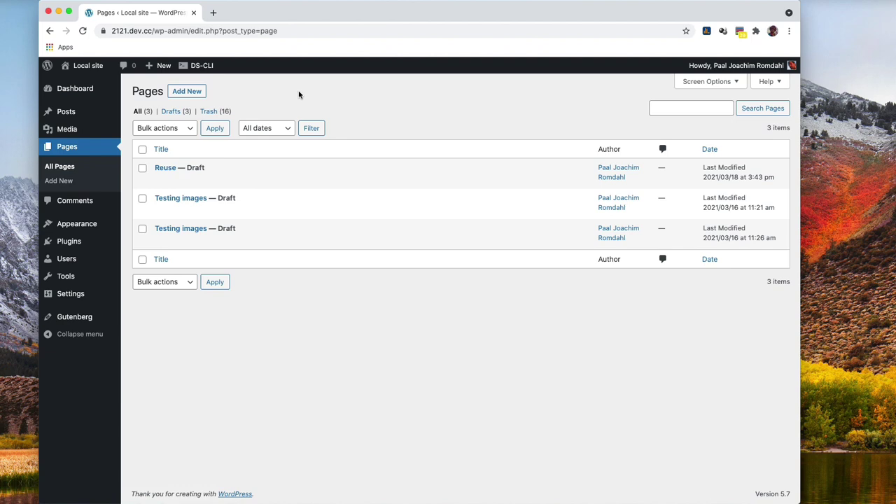
- Create a new page titled "Test" and start an empty paragraph below the title
{"action": "left_click", "coordinate": [179, 91]}
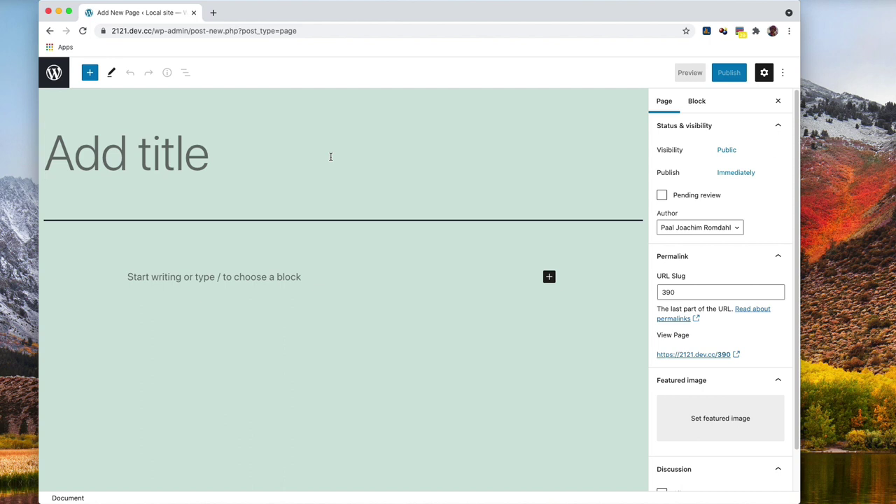
{"action": "type", "text": "Test"}
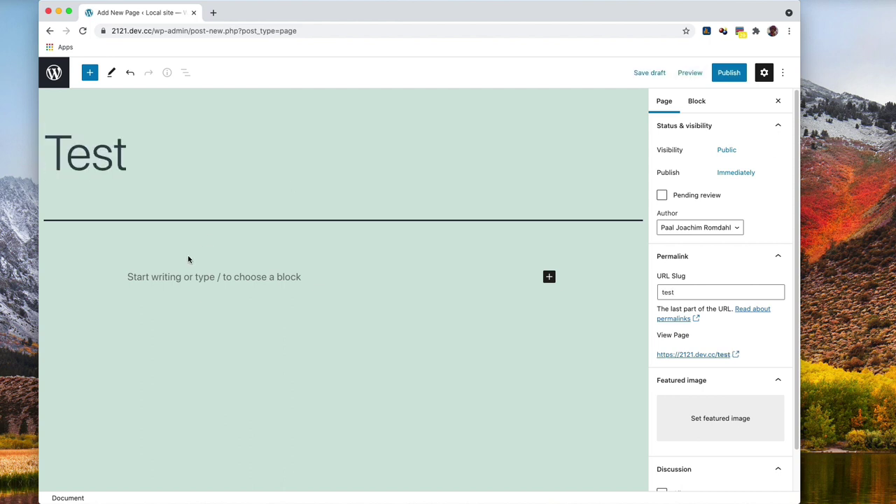
{"action": "left_click", "coordinate": [167, 276]}
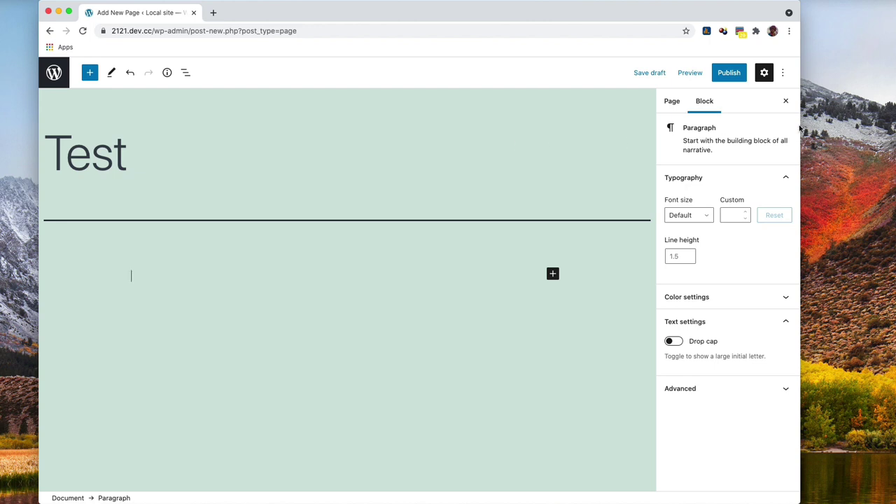
- Enable the Top toolbar option with the empty paragraph selected, and switch the option off again
{"action": "left_click", "coordinate": [785, 72]}
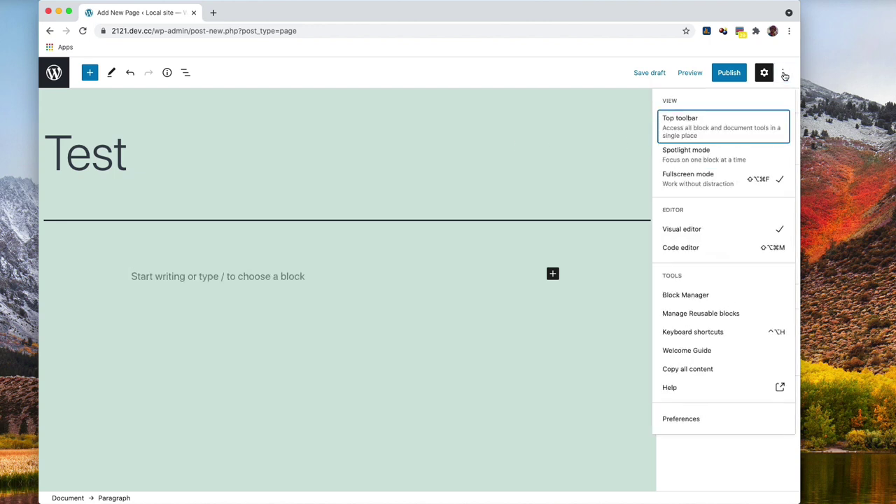
{"action": "left_click", "coordinate": [711, 133]}
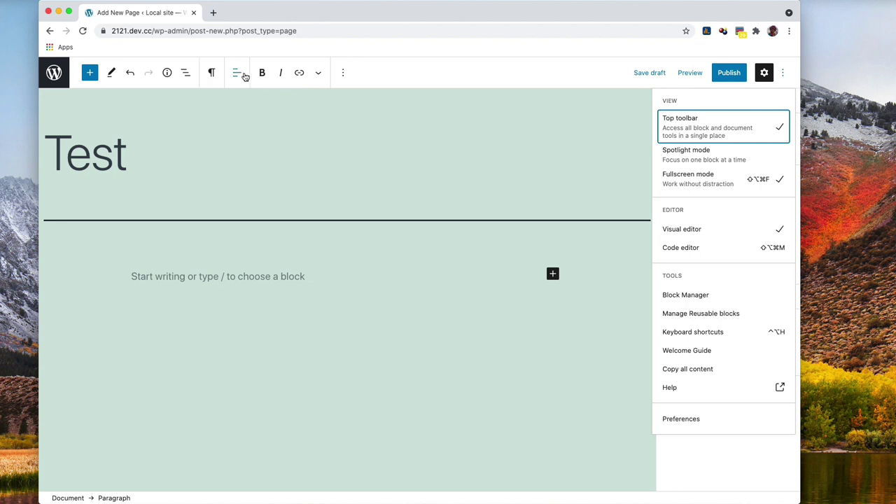
{"action": "left_click", "coordinate": [222, 276]}
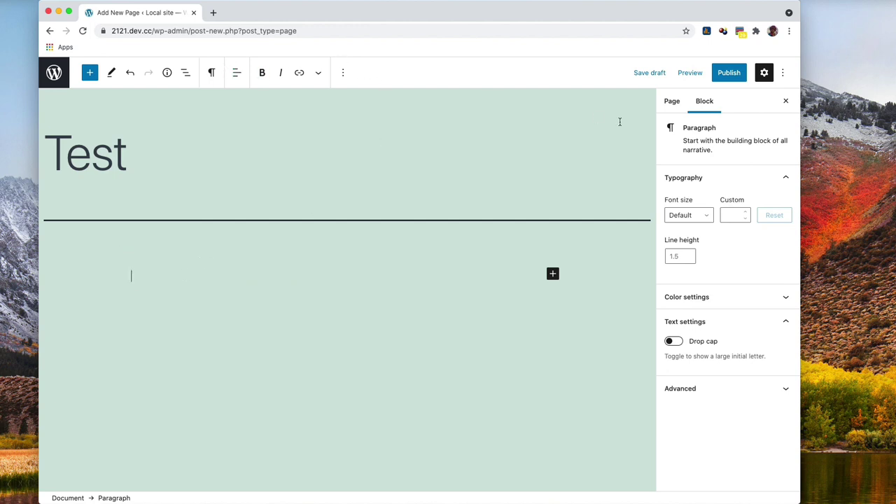
{"action": "left_click", "coordinate": [783, 72]}
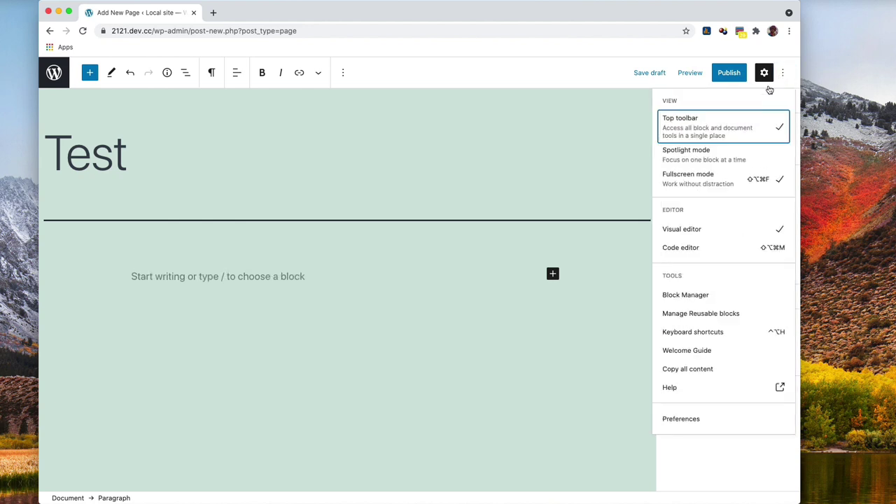
{"action": "left_click", "coordinate": [720, 131]}
- Write "Some text" in the page's first paragraph
{"action": "left_click", "coordinate": [198, 280]}
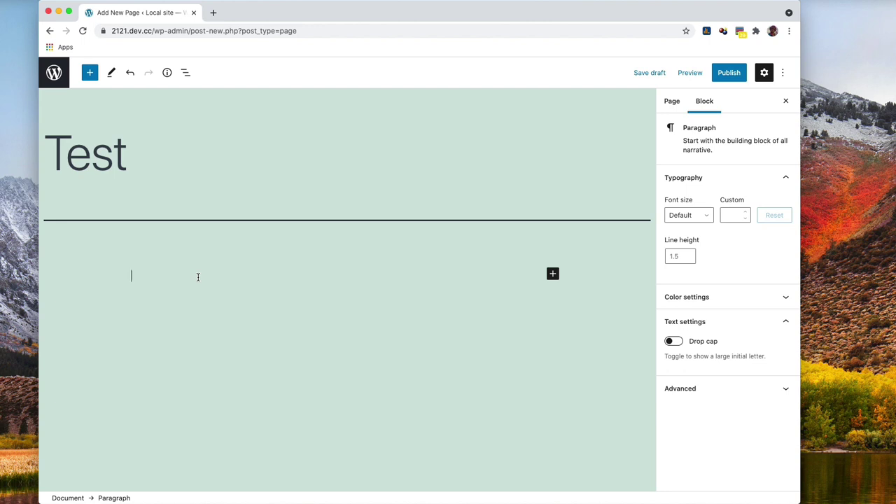
{"action": "type", "text": "Some text"}
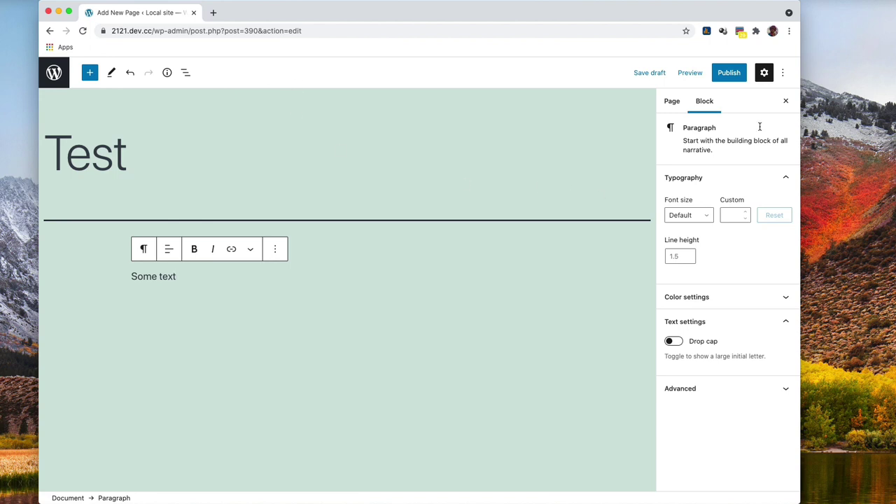
- Turn on Spotlight mode for the editor and put the cursor at the end of the first paragraph
{"action": "left_click", "coordinate": [784, 74]}
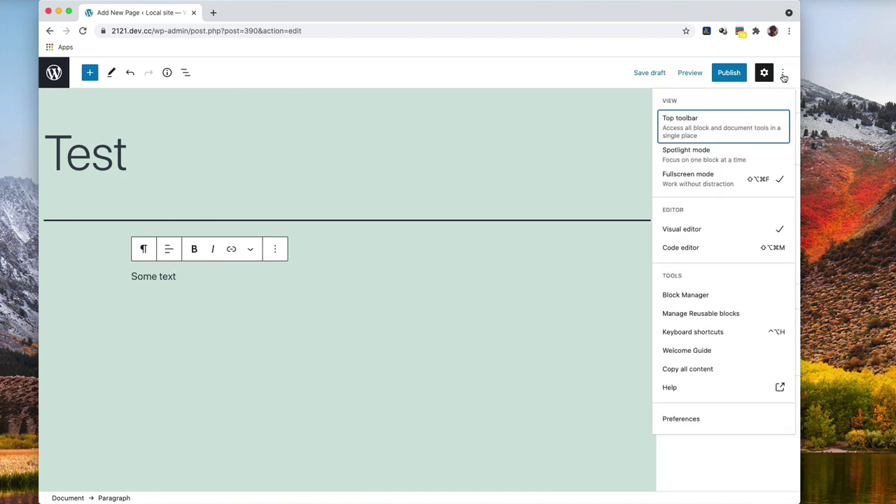
{"action": "left_click", "coordinate": [706, 155]}
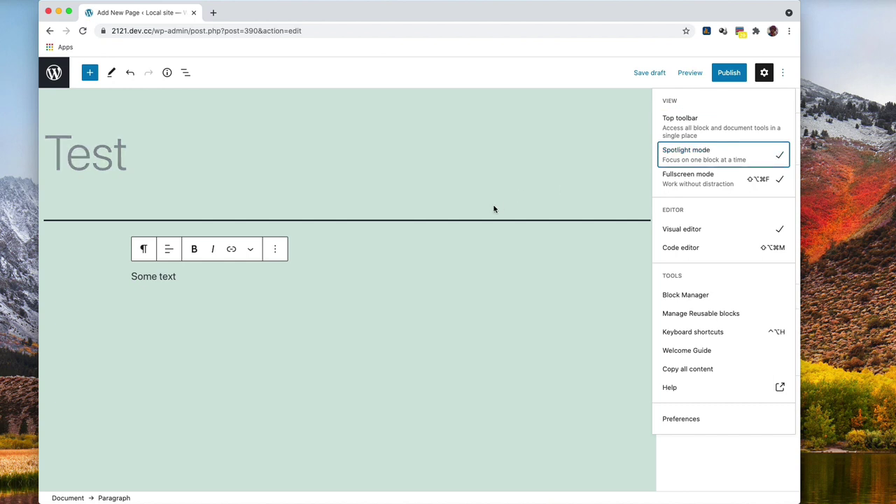
{"action": "left_click", "coordinate": [207, 278]}
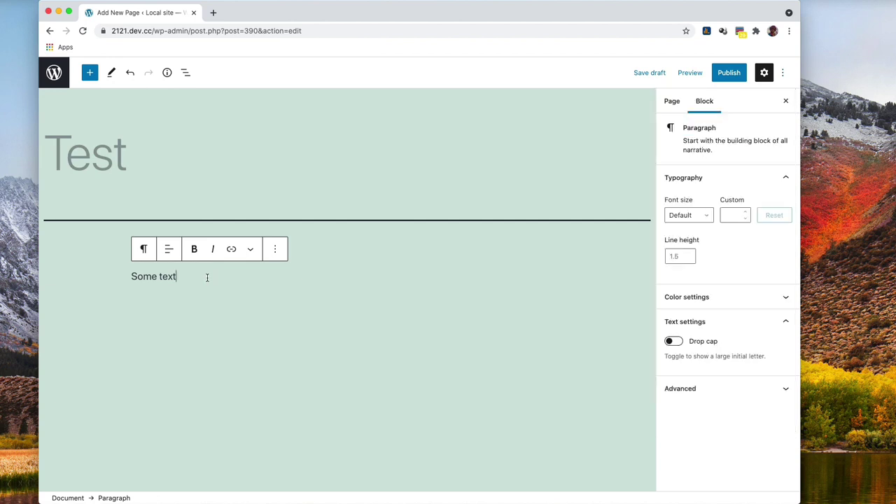
- Add a second paragraph reading "Another block" below the first one
{"action": "key", "text": "Return"}
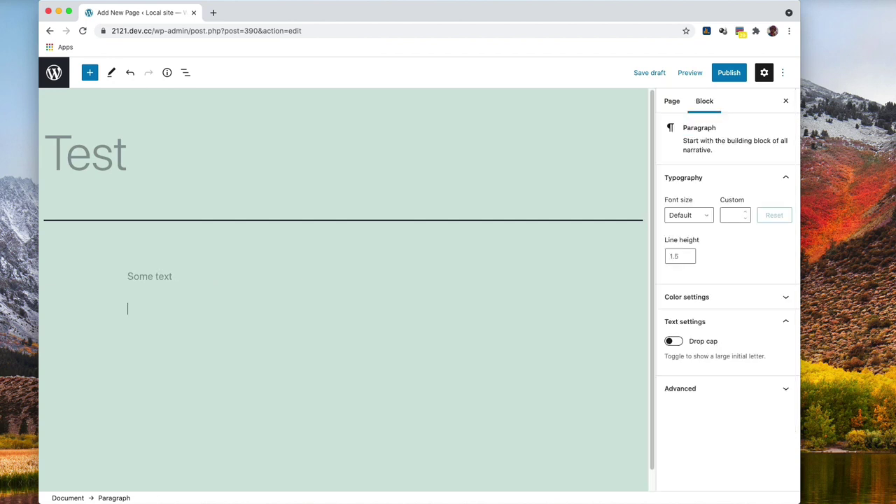
{"action": "type", "text": "Another block"}
{"action": "mouse_move", "coordinate": [200, 268]}
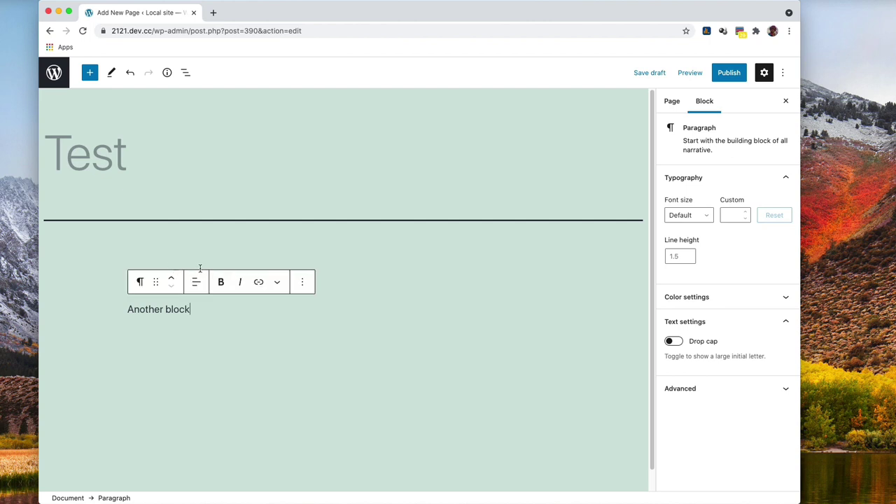
{"action": "left_click", "coordinate": [357, 274]}
{"action": "left_click", "coordinate": [209, 315]}
- Turn off both Spotlight mode and Fullscreen mode in the editor's view options
{"action": "left_click", "coordinate": [783, 74]}
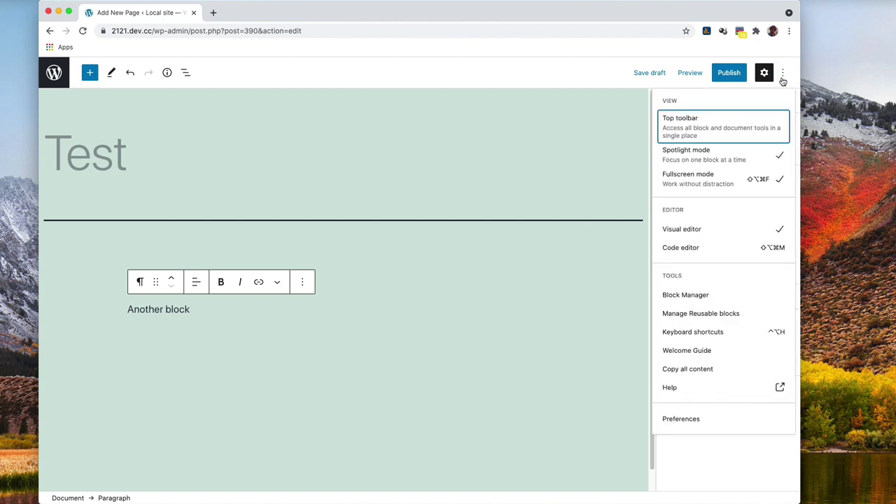
{"action": "left_click", "coordinate": [734, 153]}
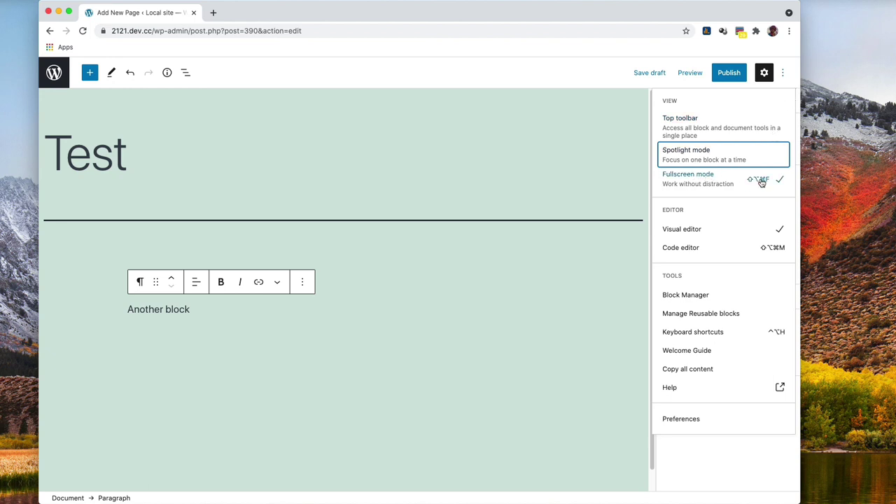
{"action": "left_click", "coordinate": [708, 184]}
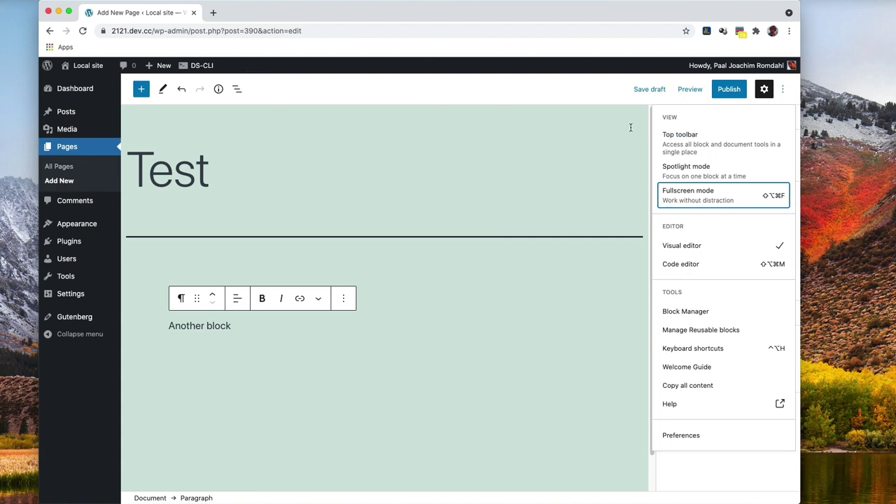
- Save the draft of the Test page and publish it
{"action": "left_click", "coordinate": [651, 90]}
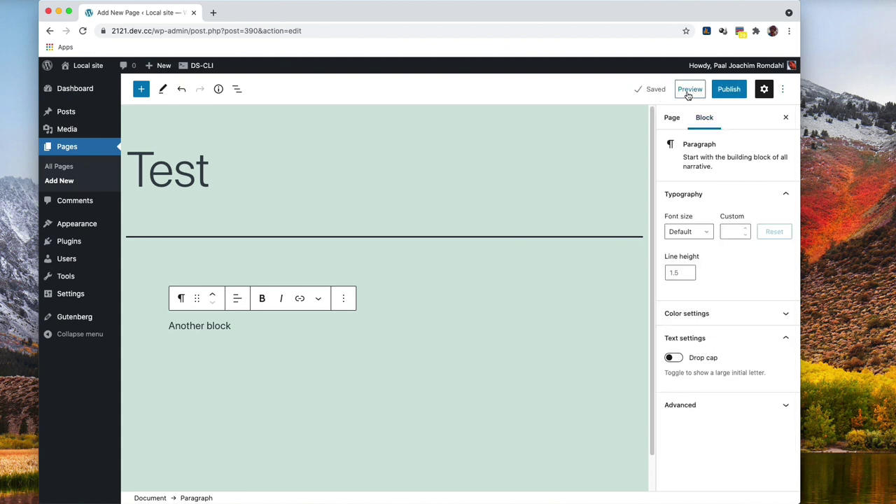
{"action": "left_click", "coordinate": [724, 91]}
{"action": "left_click", "coordinate": [698, 90]}
{"action": "left_click", "coordinate": [781, 90]}
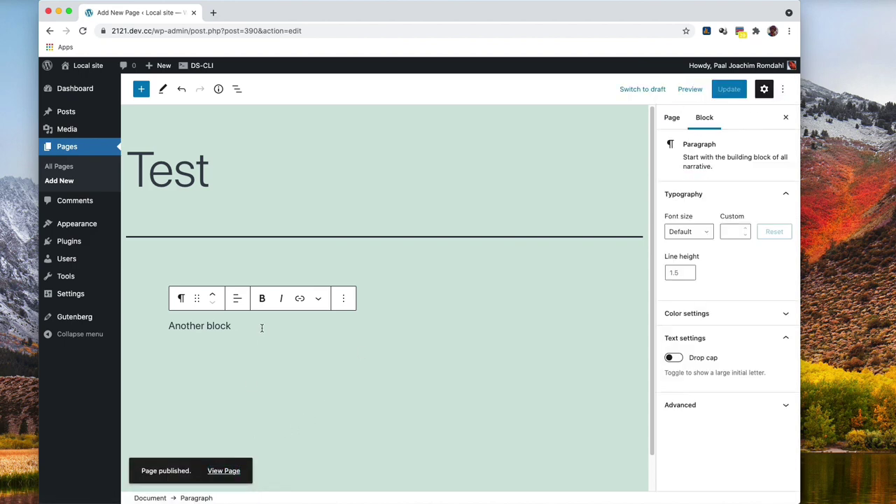
- View the published Test page on the site, and reopen it for editing at its second paragraph
{"action": "left_click", "coordinate": [231, 471]}
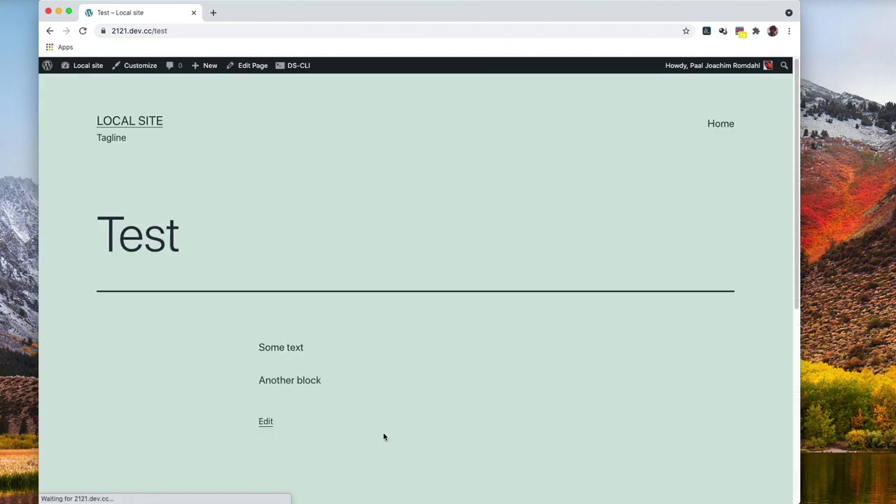
{"action": "left_click", "coordinate": [249, 65]}
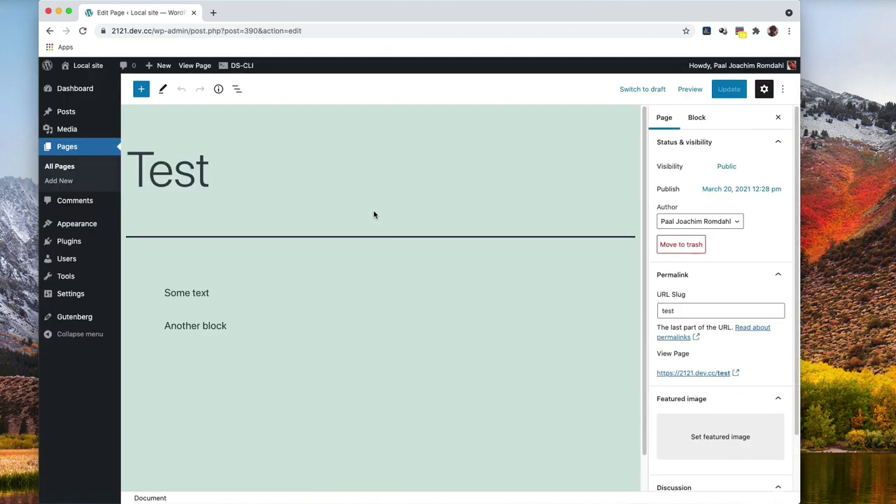
{"action": "left_click", "coordinate": [297, 327]}
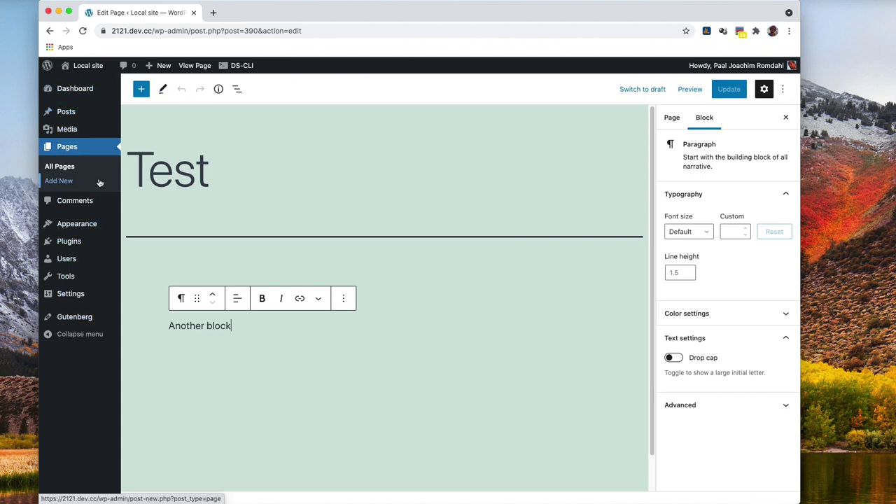
- Switch Fullscreen mode on for the page editor, and off again
{"action": "left_click", "coordinate": [784, 91]}
{"action": "left_click", "coordinate": [709, 192]}
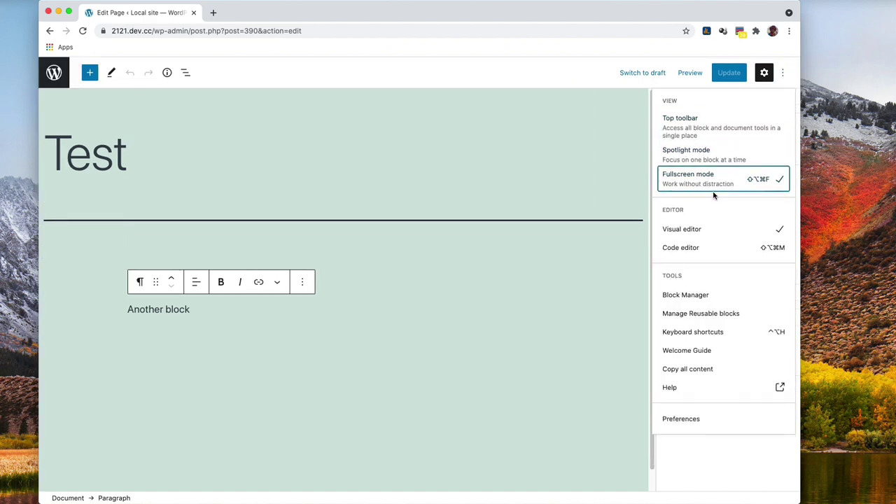
{"action": "left_click", "coordinate": [730, 184]}
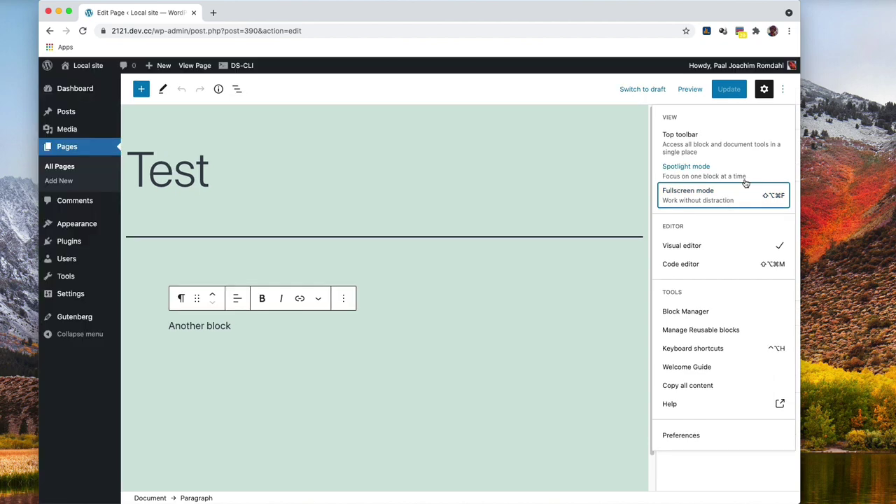
- Place the cursor in the second paragraph and turn on Fullscreen mode
{"action": "left_click", "coordinate": [267, 324]}
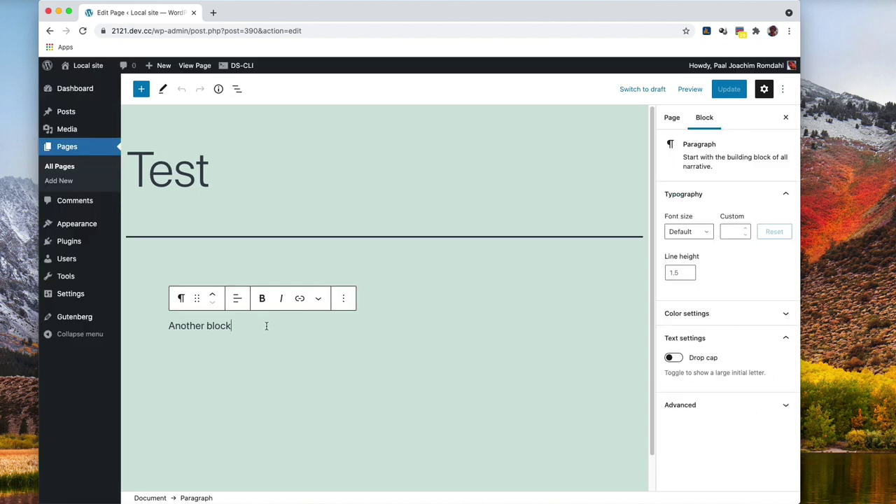
{"action": "left_click", "coordinate": [783, 91]}
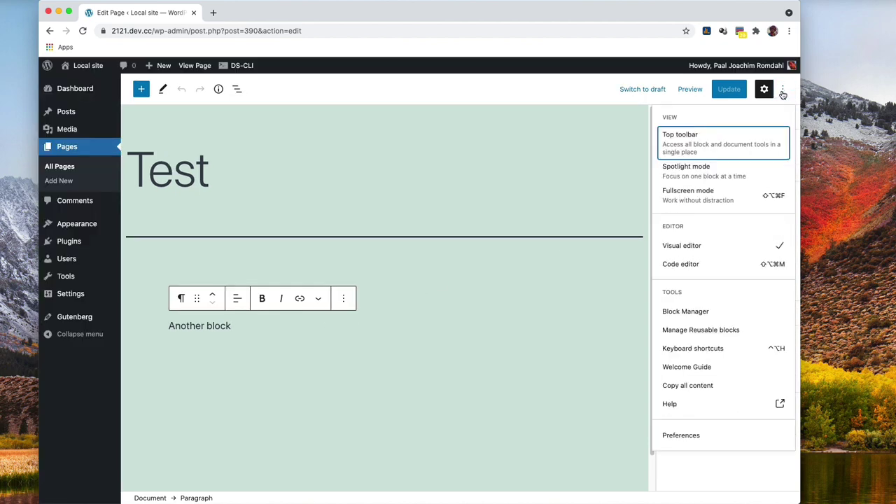
{"action": "left_click", "coordinate": [710, 197]}
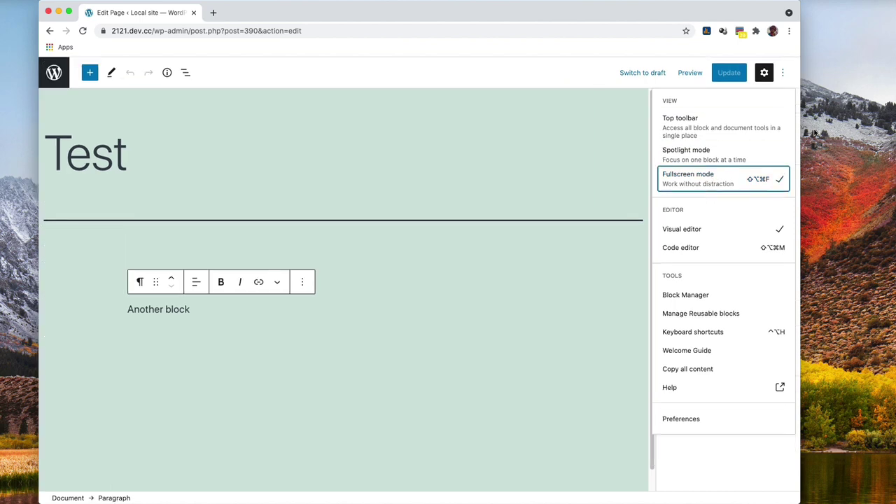
- Hide the settings sidebar, select the second paragraph, and toggle the sidebar until it is shown again
{"action": "left_click", "coordinate": [765, 73]}
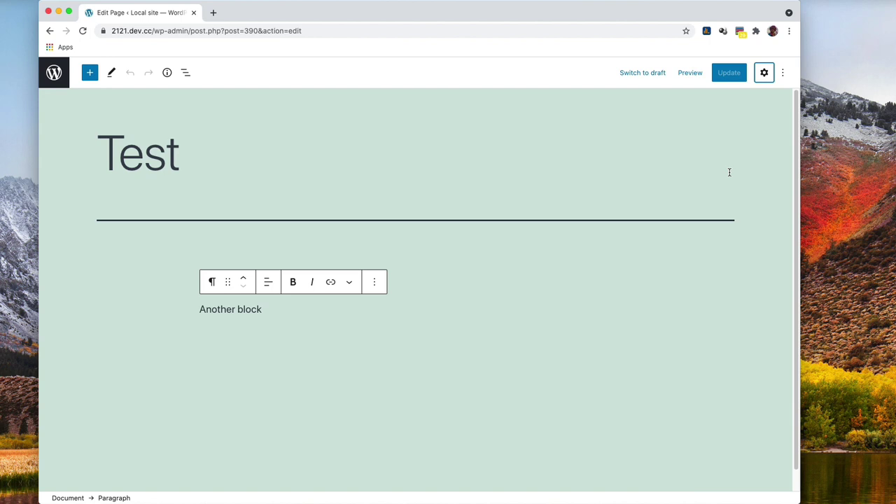
{"action": "left_click", "coordinate": [303, 310]}
{"action": "left_click", "coordinate": [763, 73]}
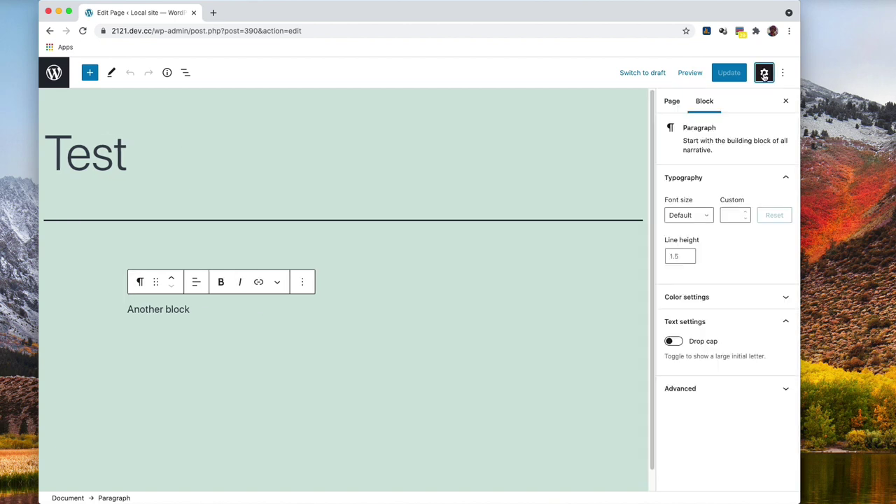
{"action": "left_click", "coordinate": [764, 73]}
{"action": "left_click", "coordinate": [764, 73]}
- Turn off Fullscreen mode to bring back the admin menu beside the editor
{"action": "left_click", "coordinate": [783, 72]}
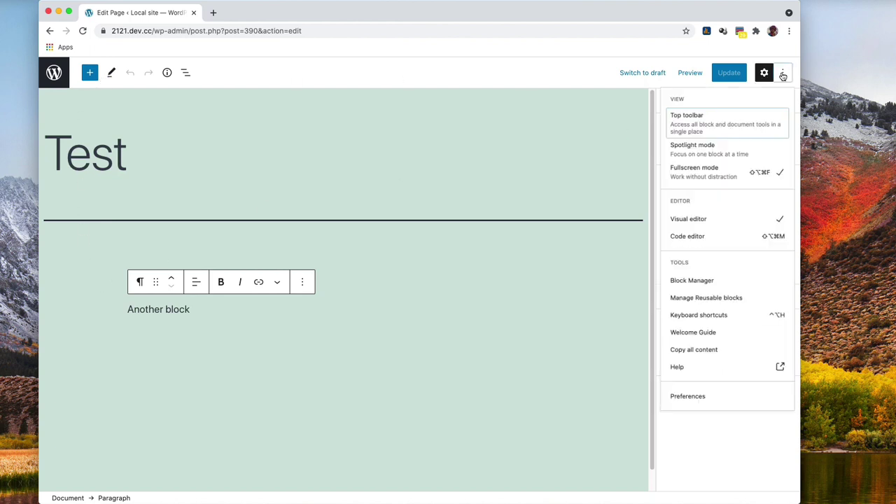
{"action": "left_click", "coordinate": [700, 180]}
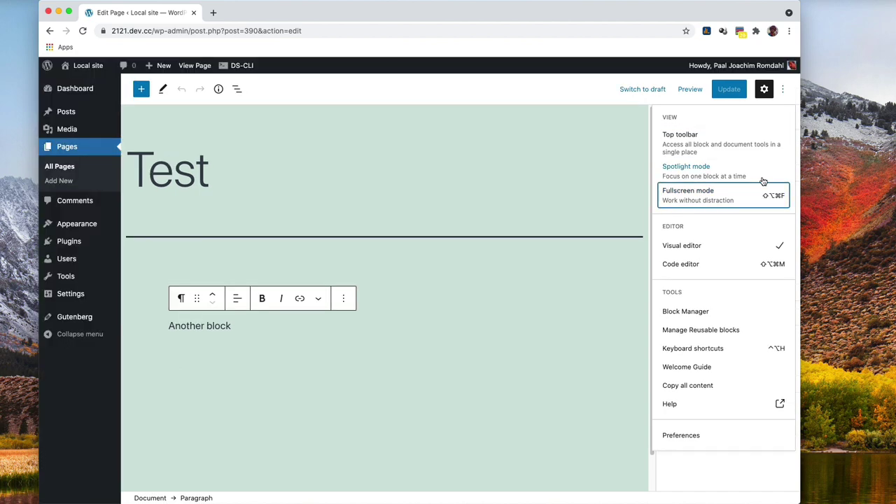